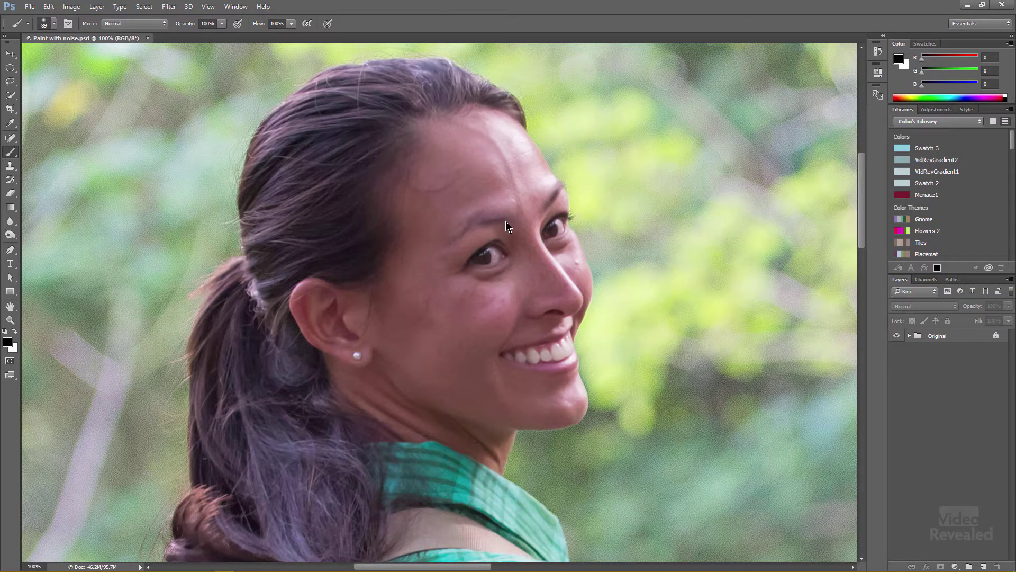
- Zoom the portrait to 200% and pan so her eyes, nose, ear and smile fill the view
key(h)
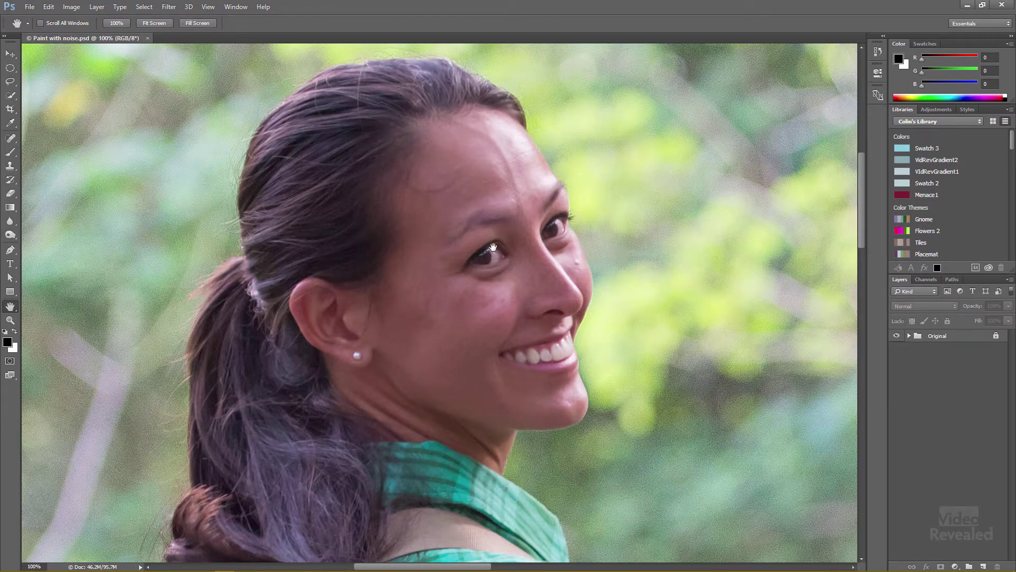
scroll(533, 225, up, 1)
drag(529, 199, 515, 297)
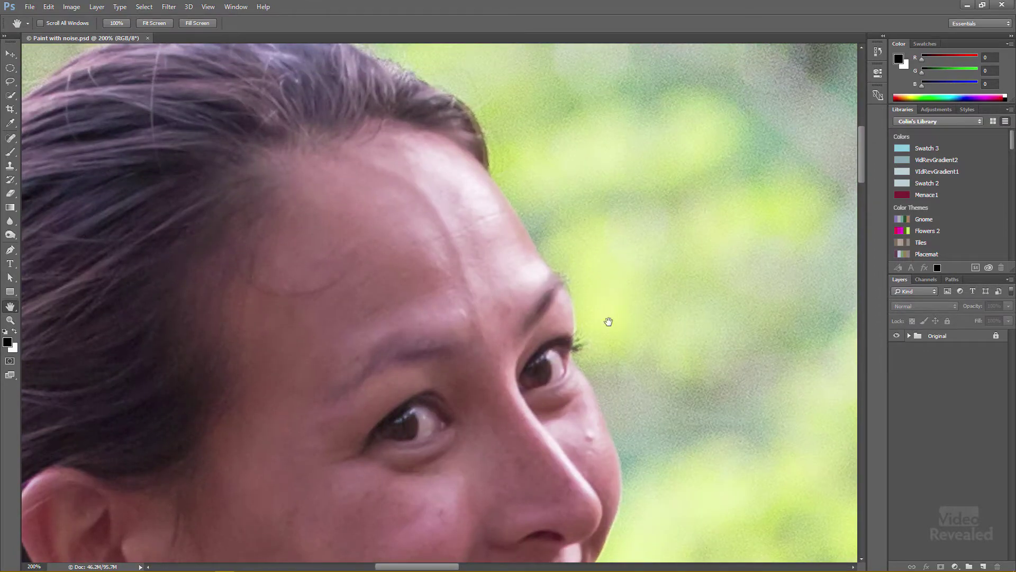
drag(513, 437, 574, 319)
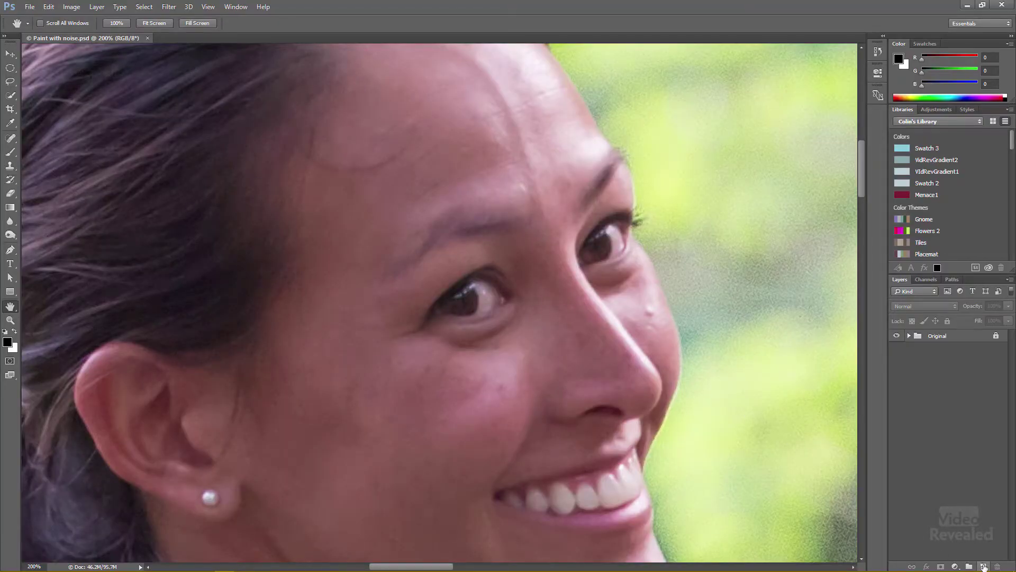
- Create a layer named 'noise' in Overlay mode, filled with 50% overlay-neutral gray
click(983, 567)
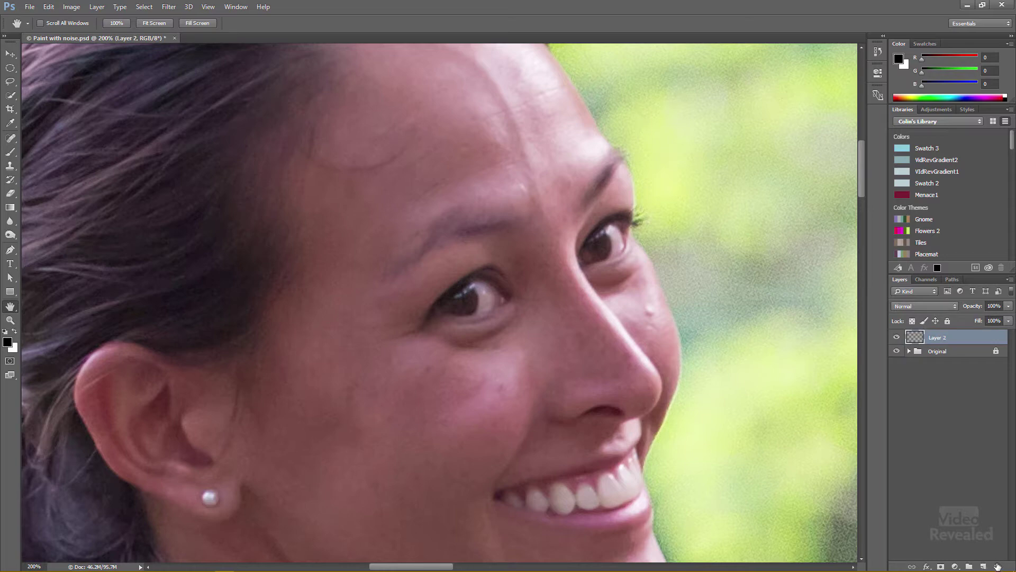
click(998, 567)
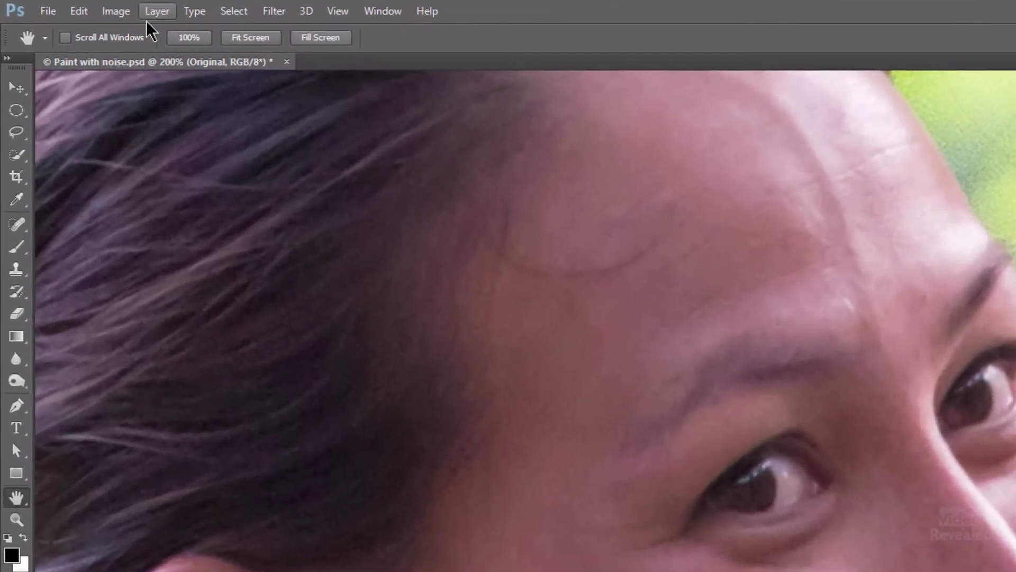
click(98, 8)
mouse_move(167, 30)
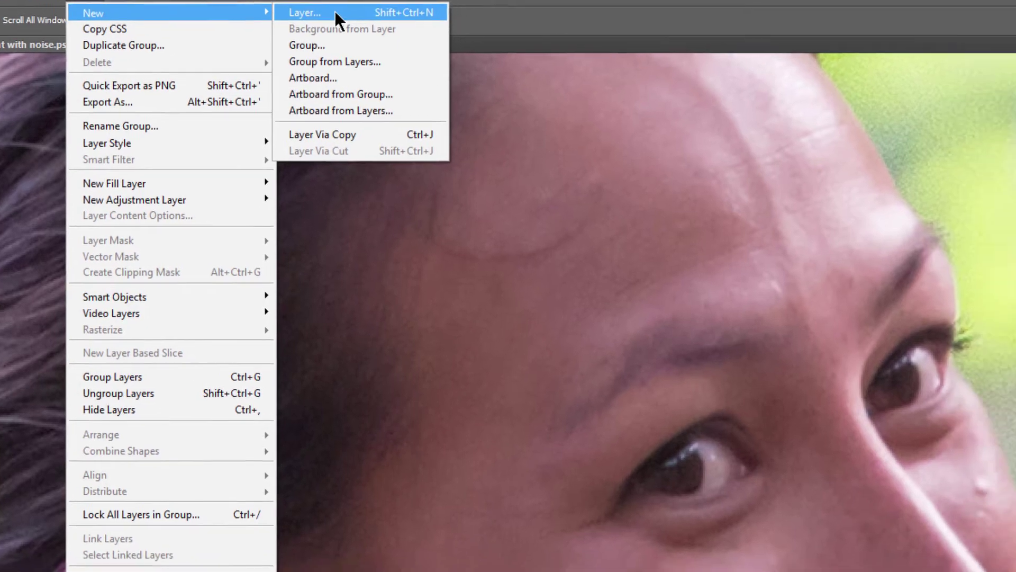
click(410, 37)
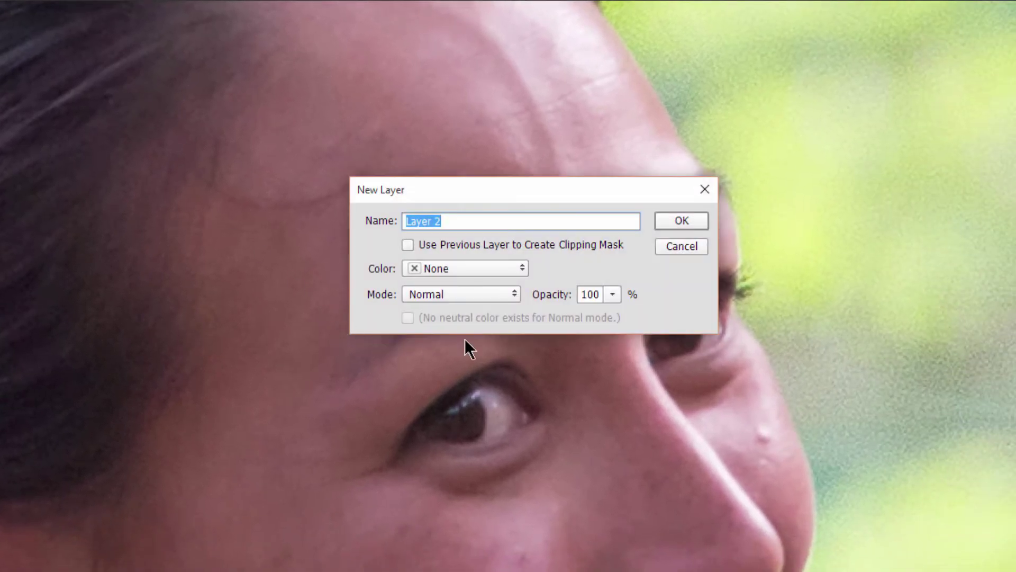
text(noise)
click(494, 295)
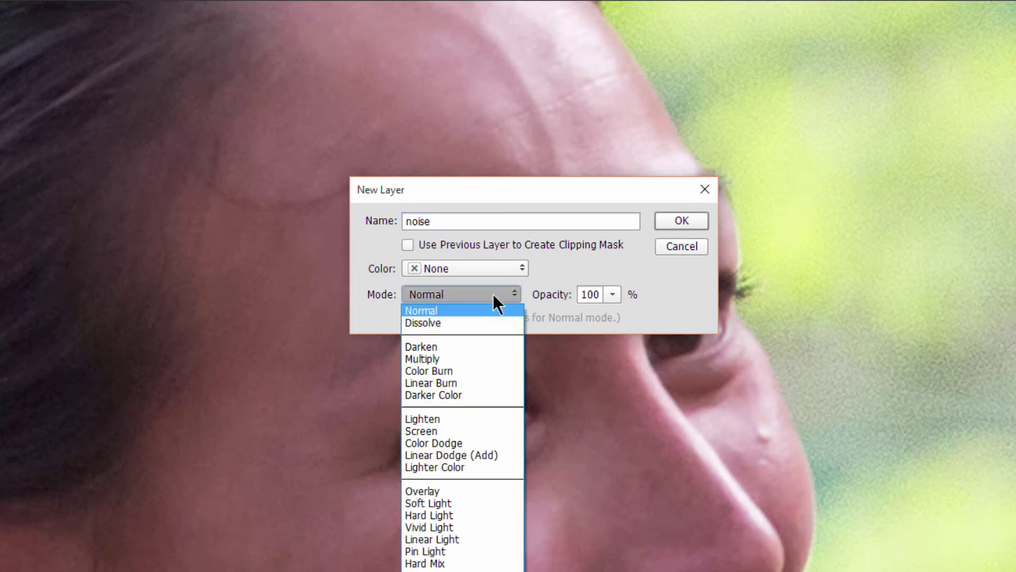
click(466, 491)
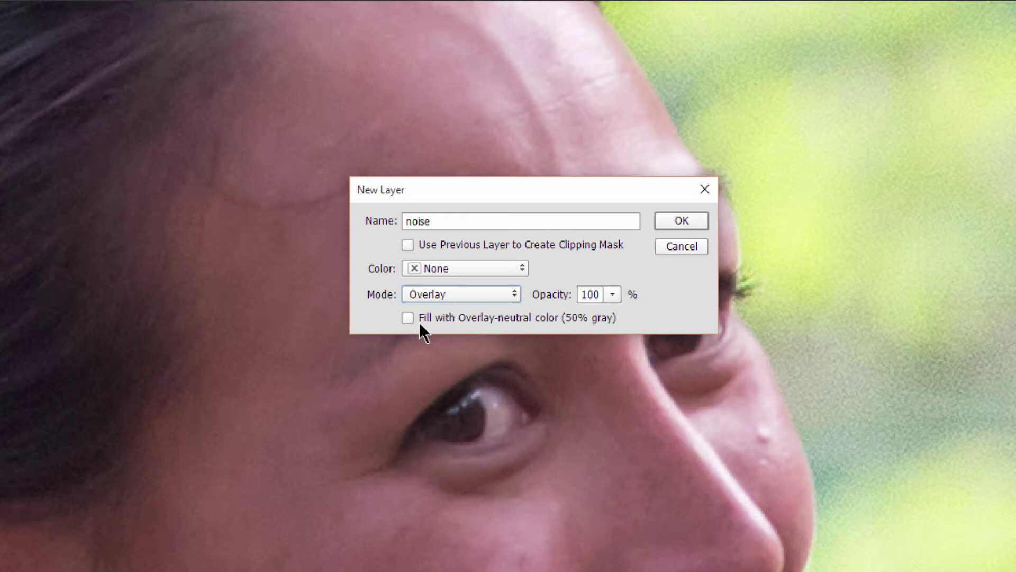
click(481, 316)
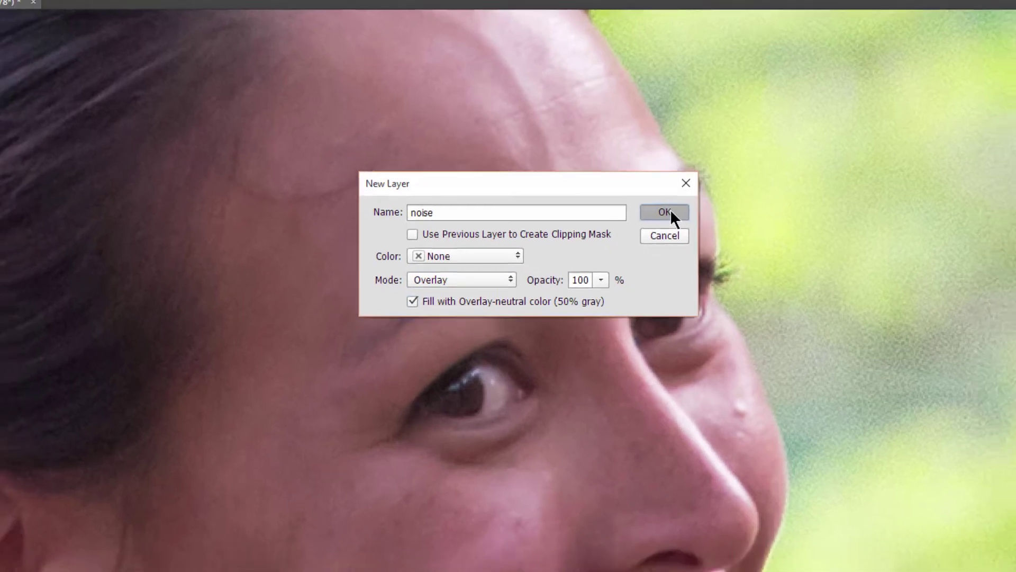
click(682, 221)
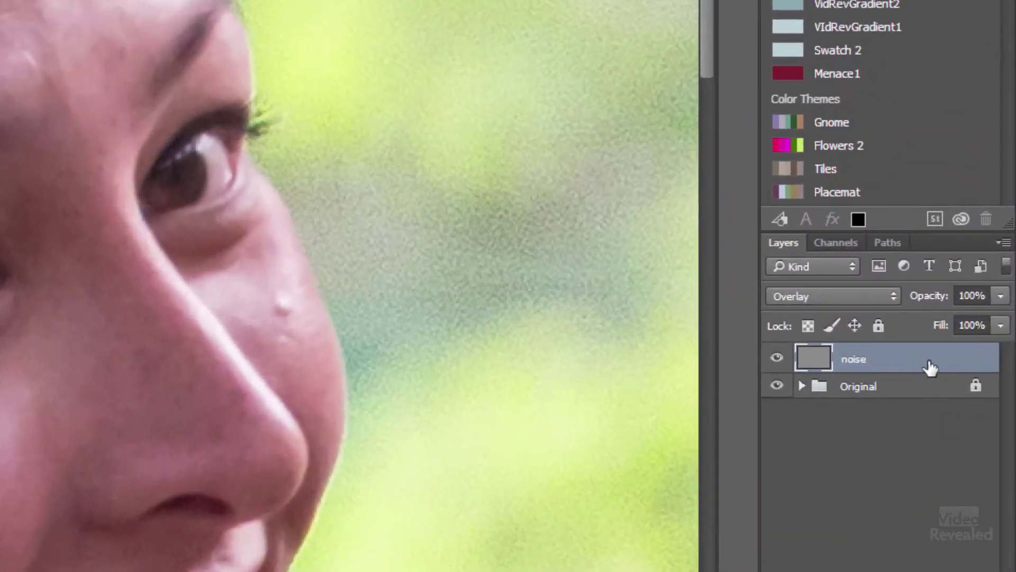
- Convert the noise layer to a smart object and add Gaussian monochromatic noise at amount 3
right_click(947, 360)
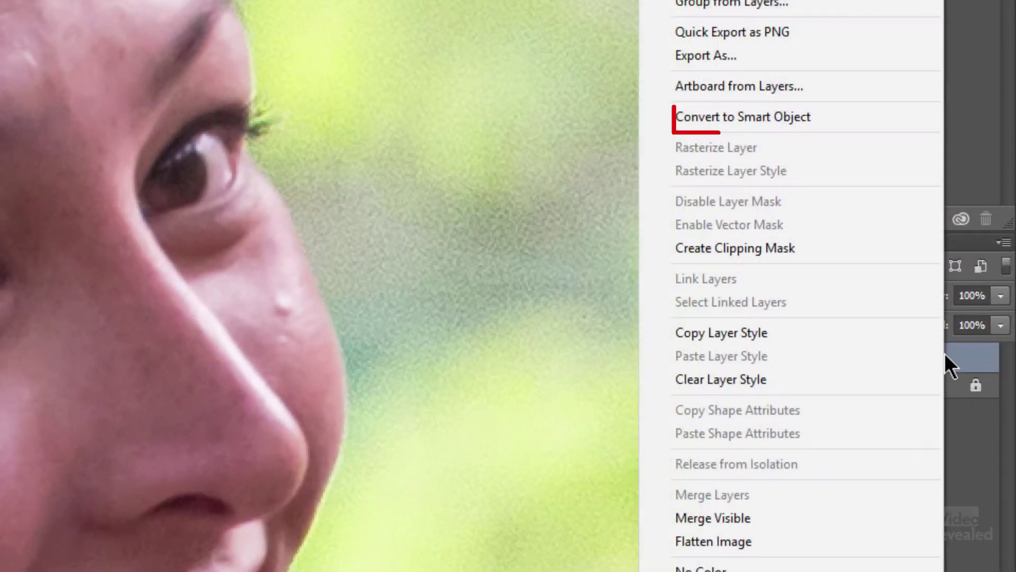
click(842, 116)
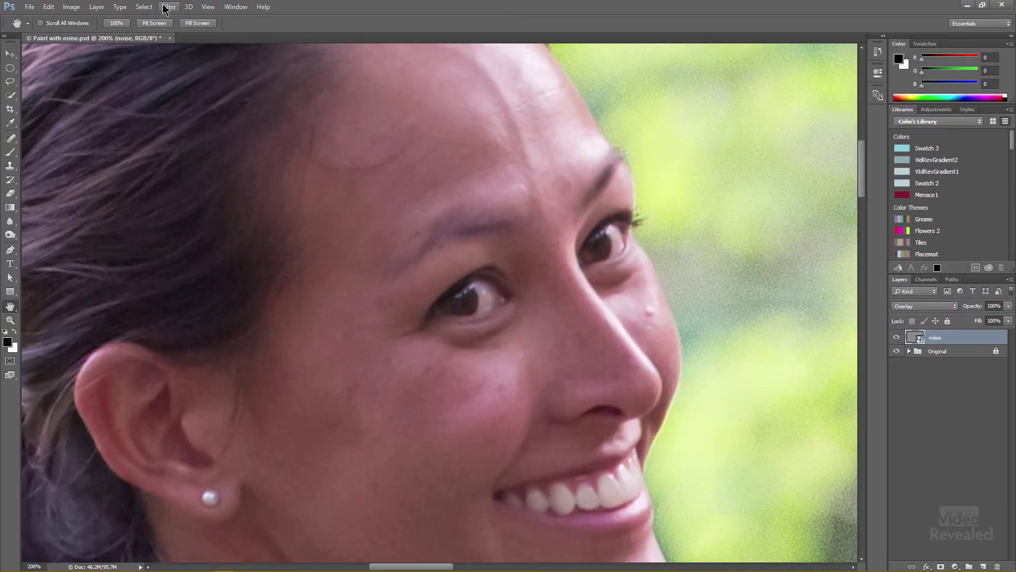
click(169, 7)
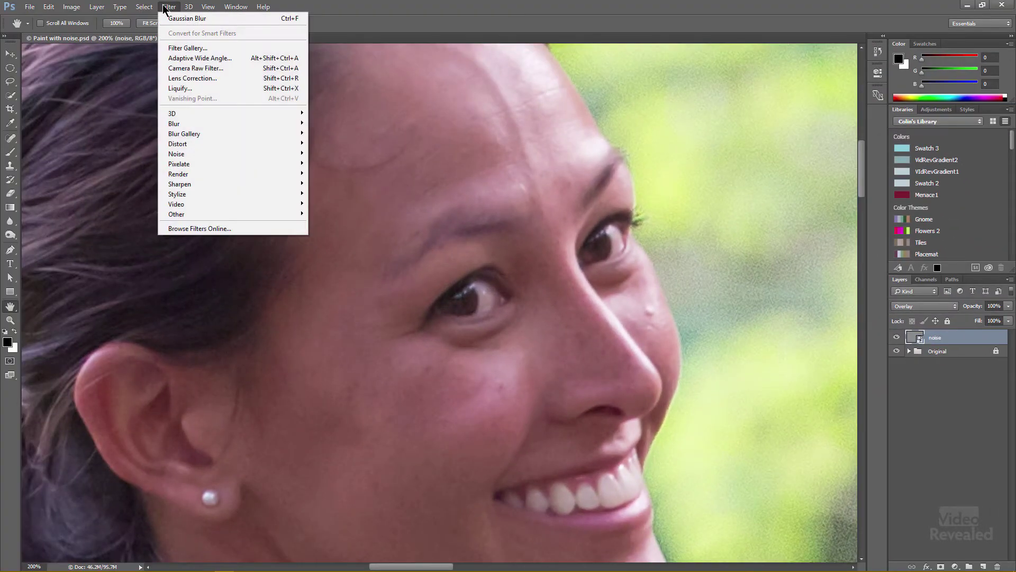
mouse_move(211, 154)
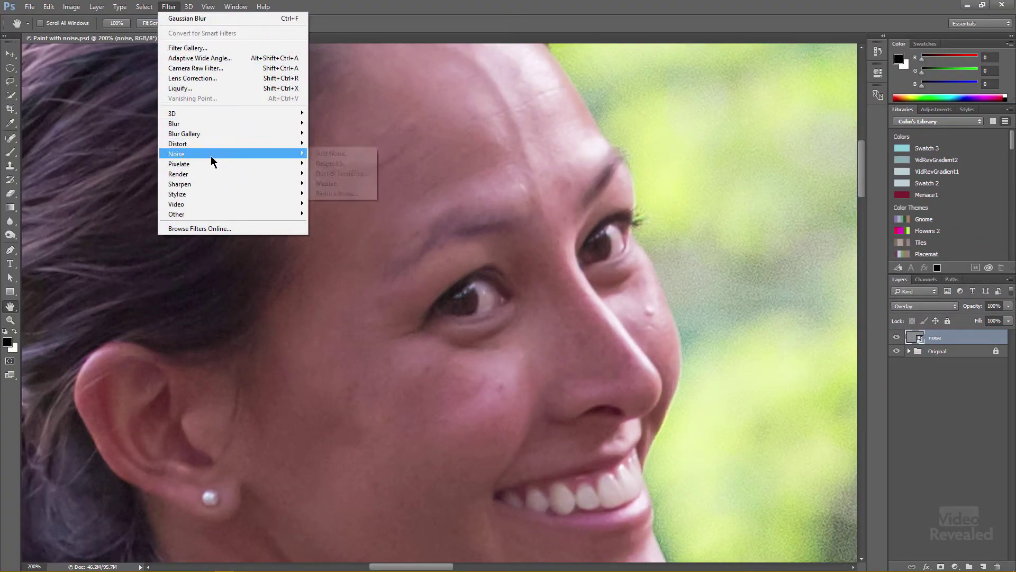
click(315, 153)
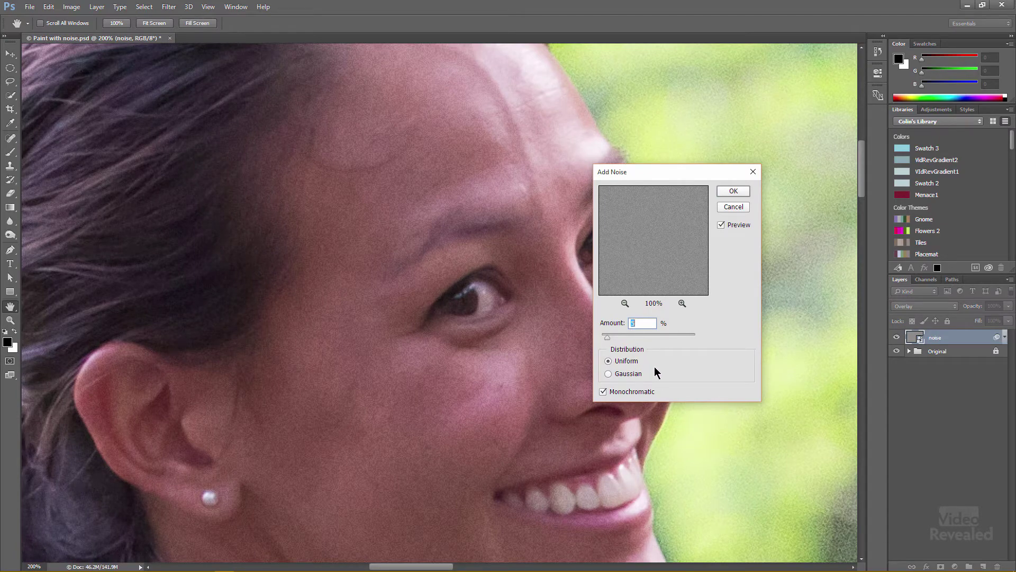
click(628, 374)
click(627, 362)
click(634, 381)
text(3)
click(733, 192)
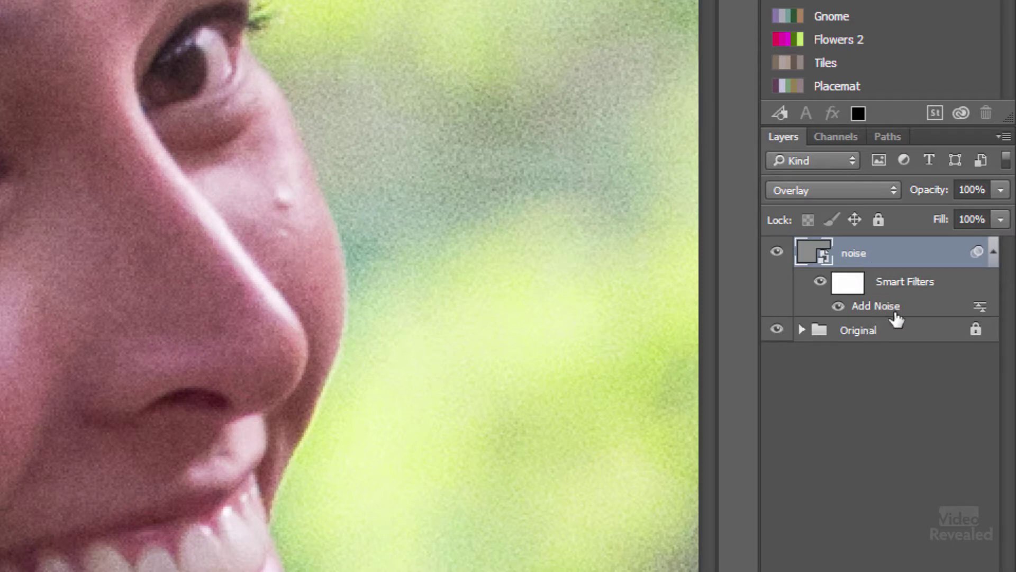
click(839, 310)
double_click(882, 308)
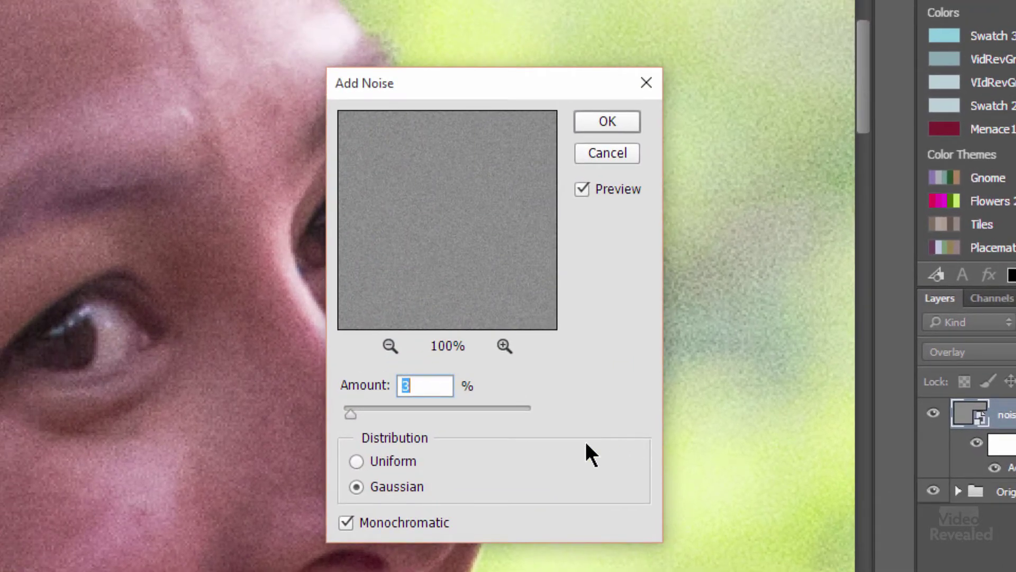
text(2)
click(604, 125)
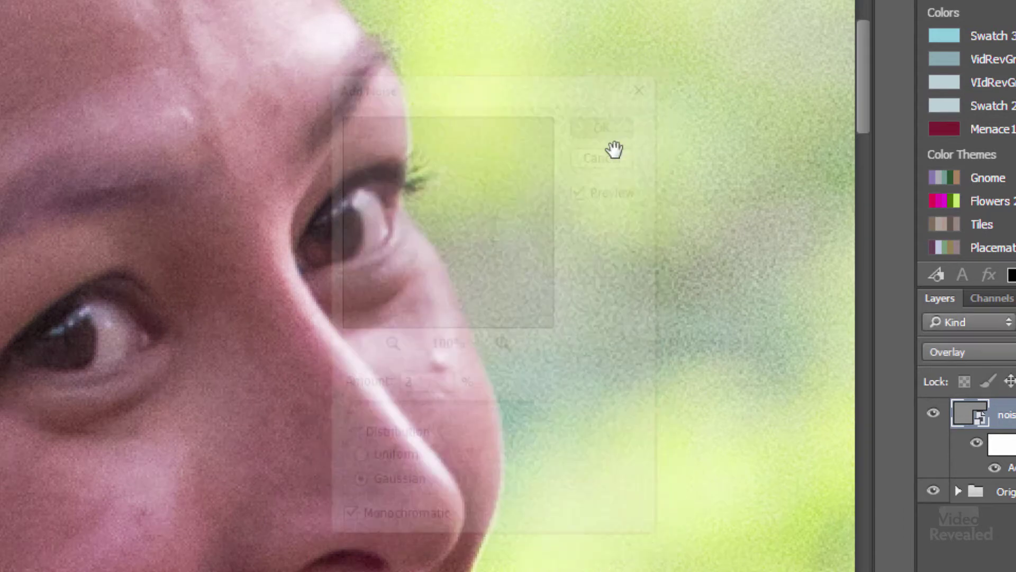
double_click(1008, 467)
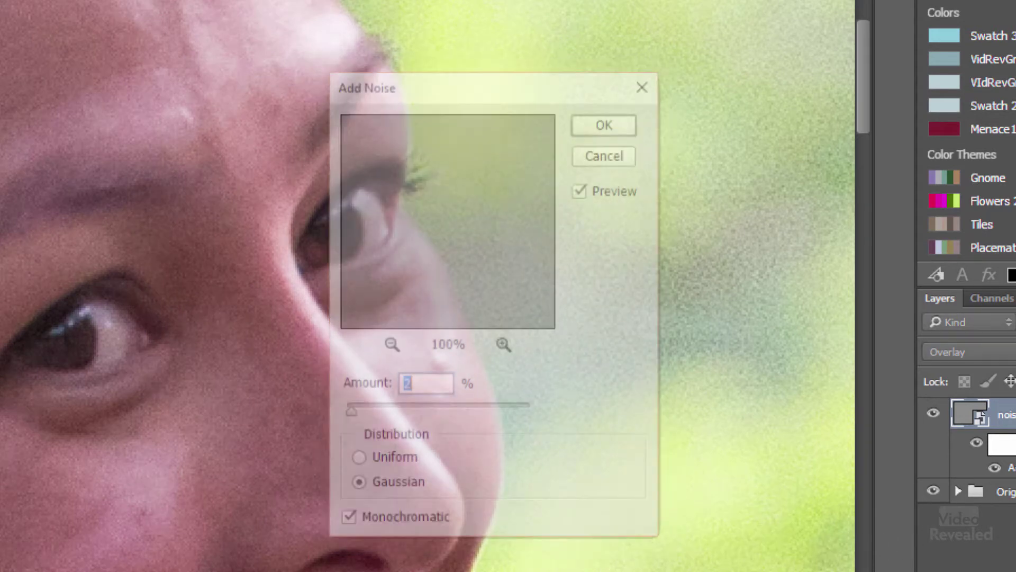
double_click(427, 394)
text(5)
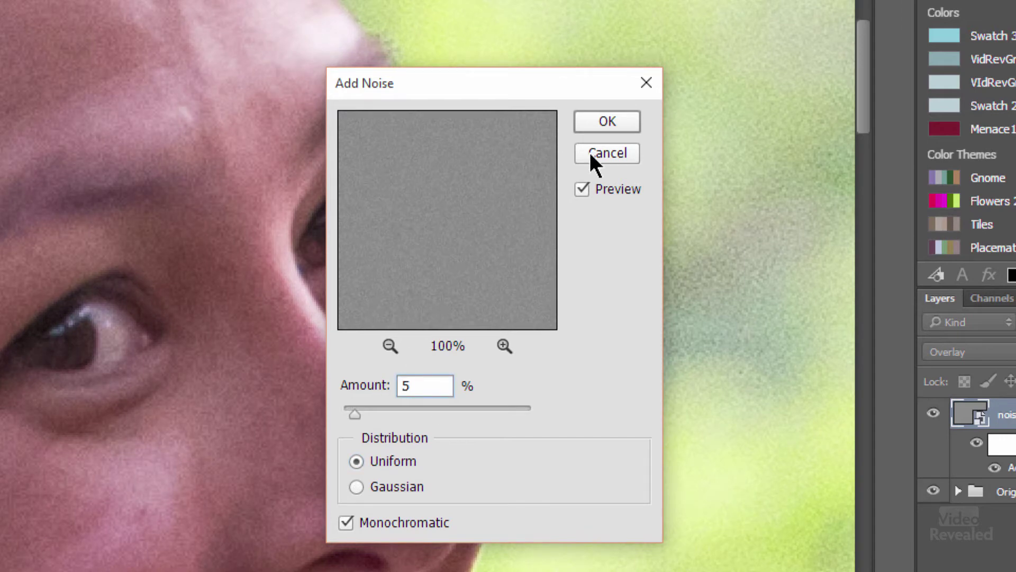
click(607, 122)
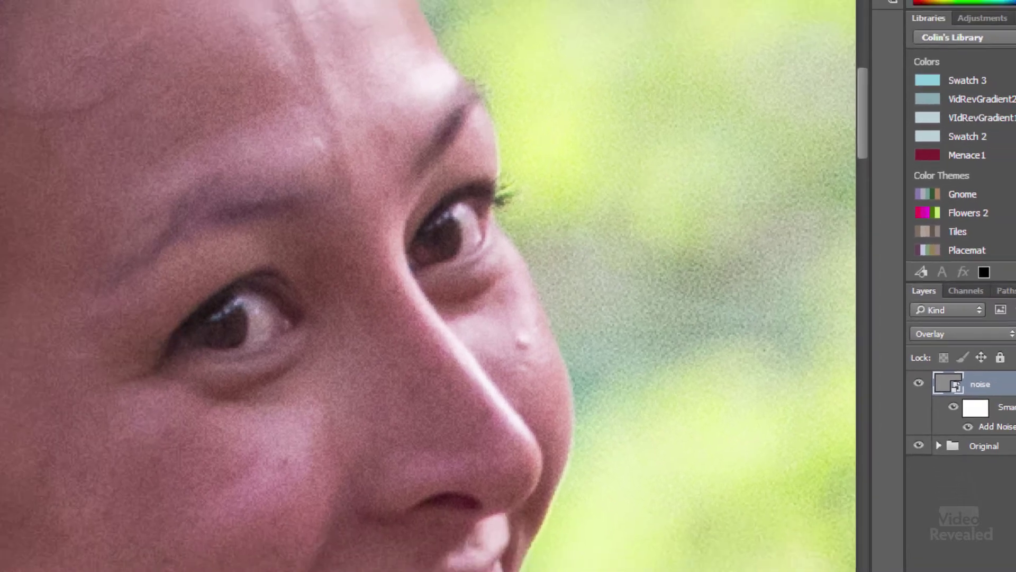
- Apply a Gaussian Blur smart filter with a 0.3-pixel radius to the noise layer
click(168, 7)
mouse_move(206, 129)
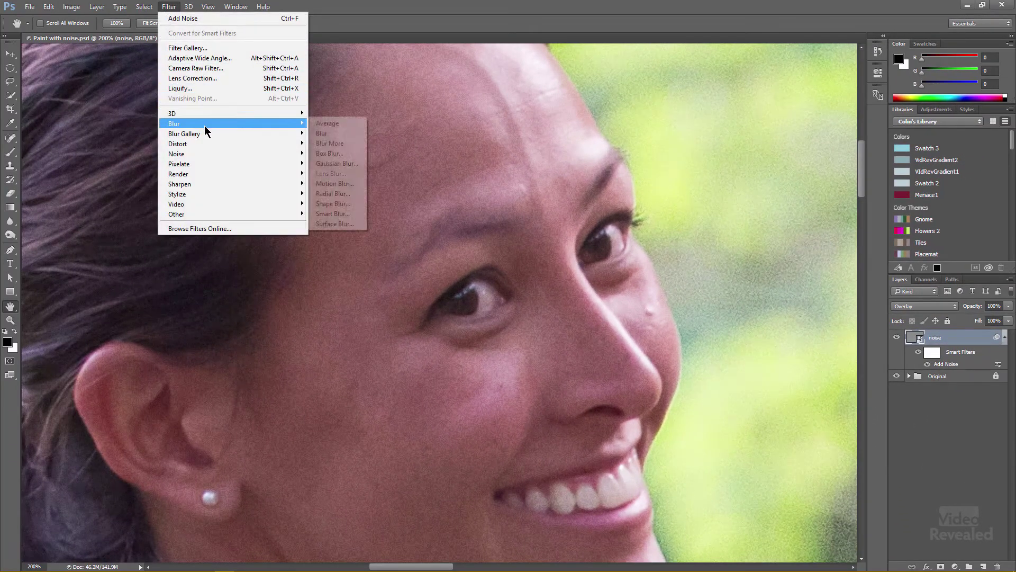
click(357, 169)
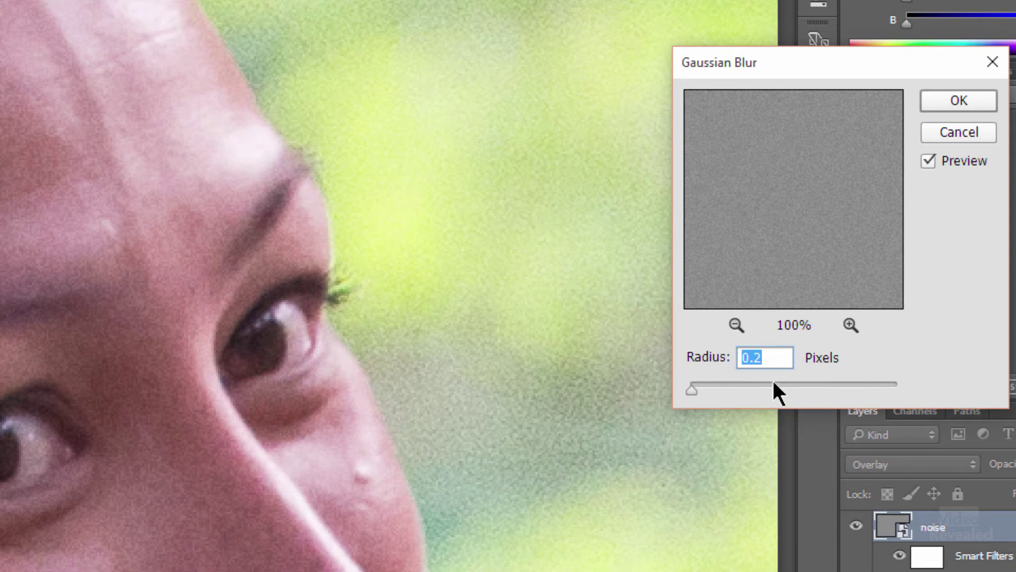
key(Up)
click(960, 101)
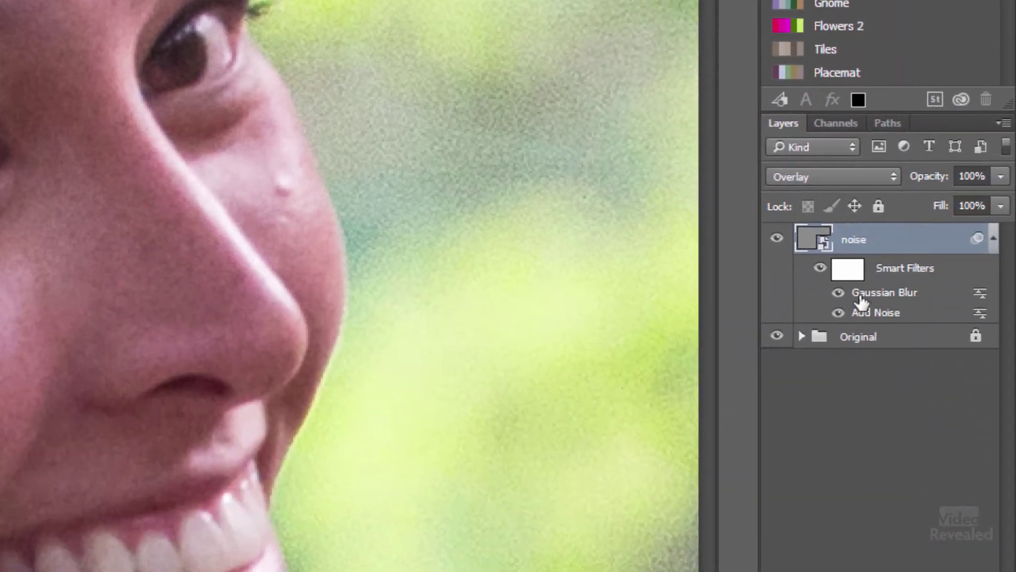
- Toggle the Add Noise and Gaussian Blur filters to compare, keeping the blur at 0.3 pixels
drag(839, 295, 837, 326)
click(837, 313)
click(838, 294)
click(838, 294)
double_click(886, 294)
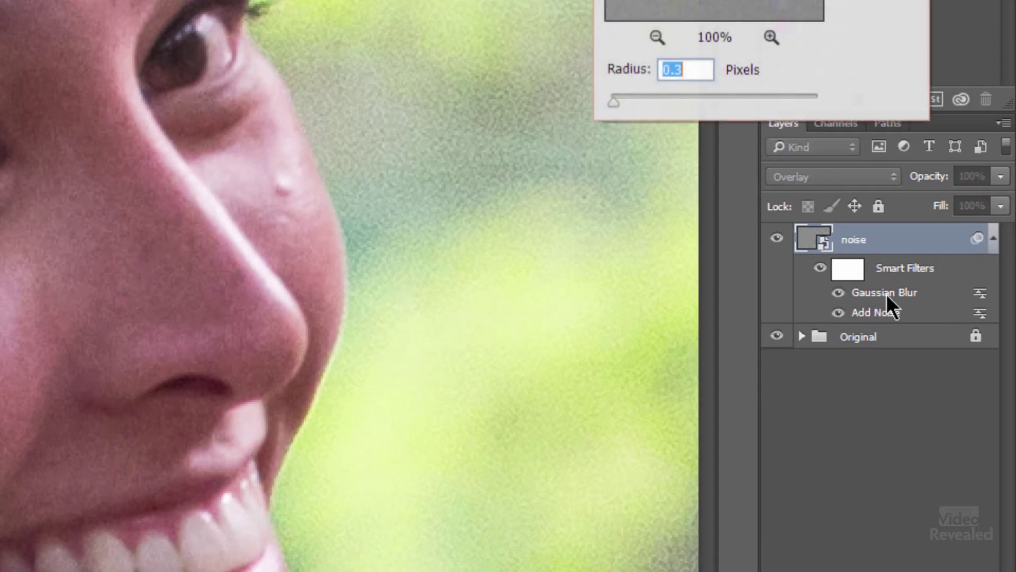
key(Return)
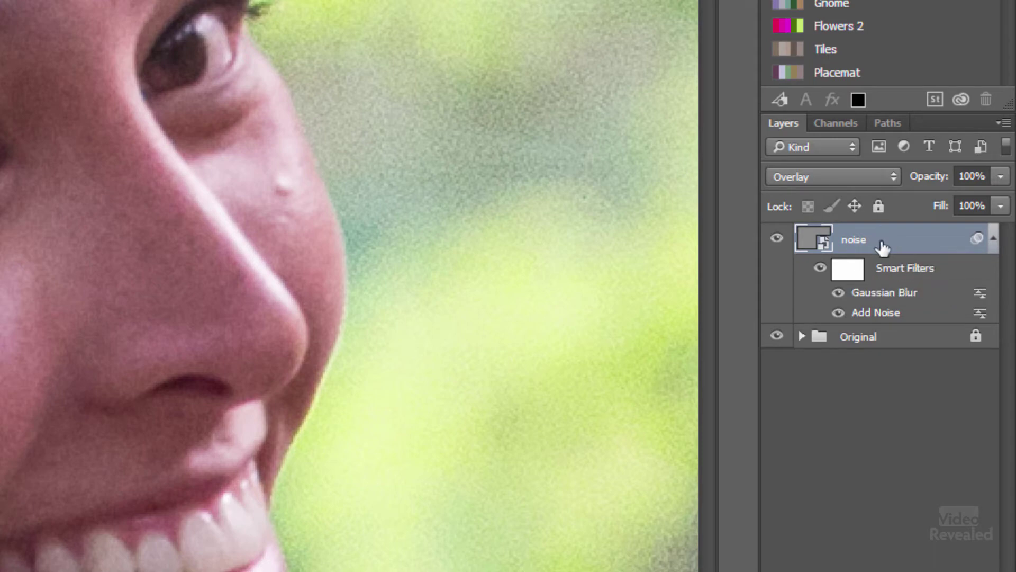
- Select the smart-filter mask and fill it with black foreground colour at 100% Normal
click(846, 274)
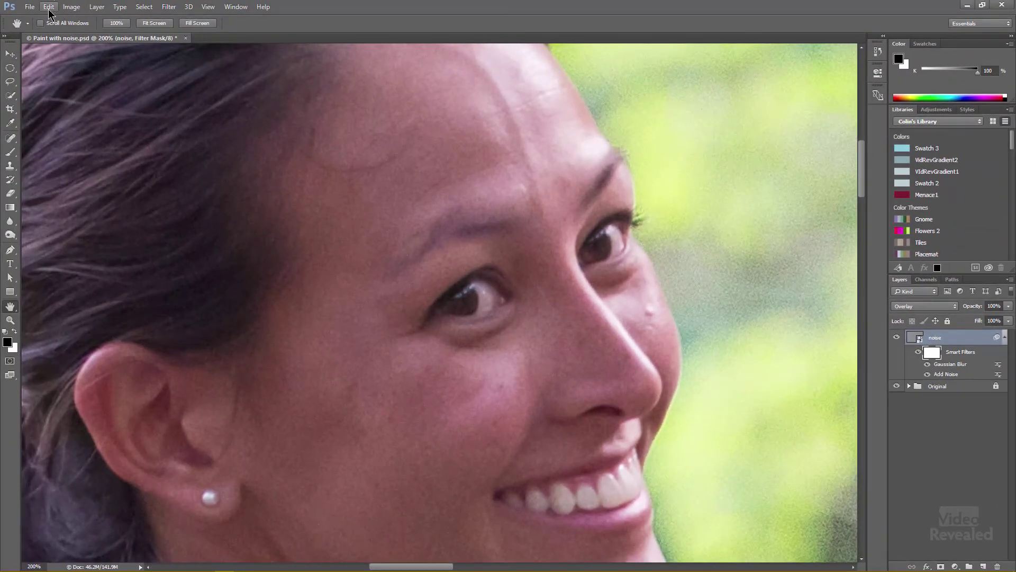
click(48, 6)
click(73, 158)
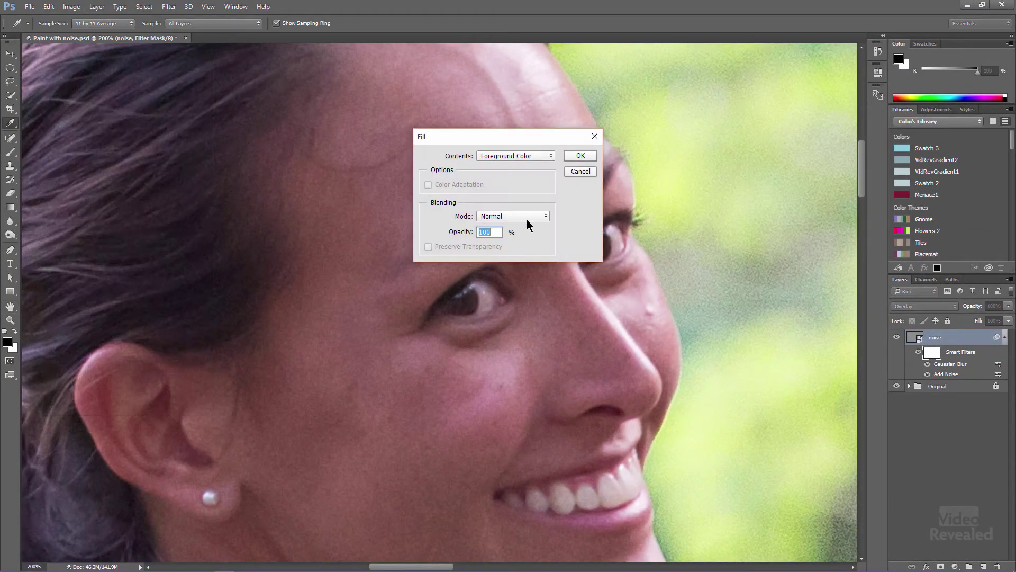
click(521, 156)
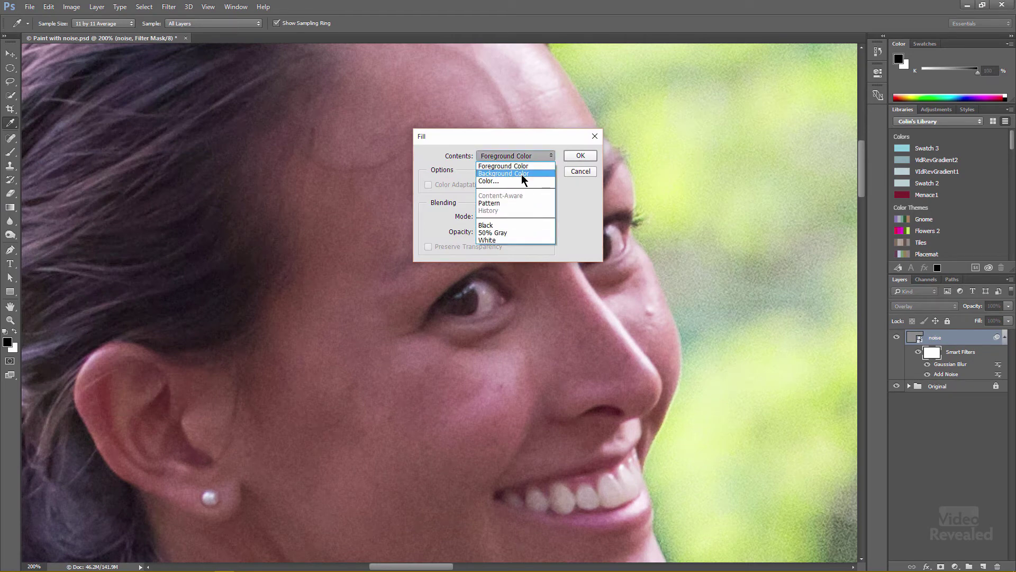
click(522, 167)
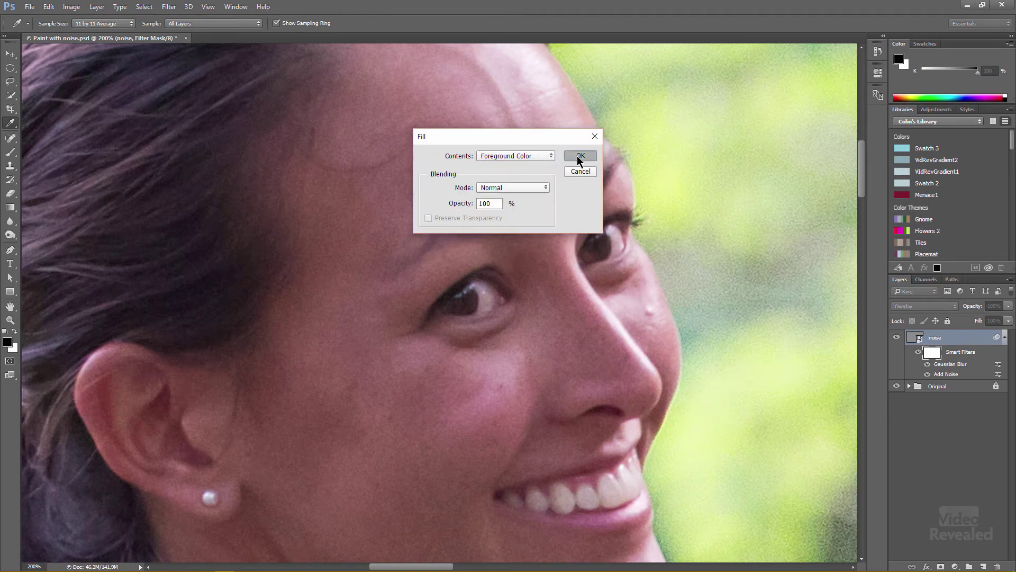
click(580, 155)
key(space)
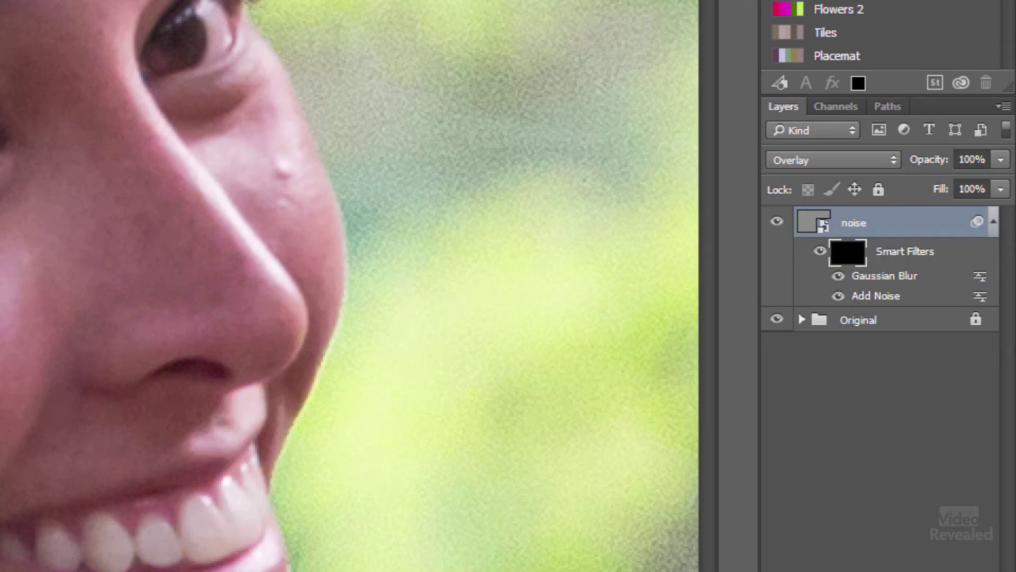
- Set up the Brush with default black and white colours at full opacity
scroll(349, 286, up, 3)
scroll(350, 286, right, 3)
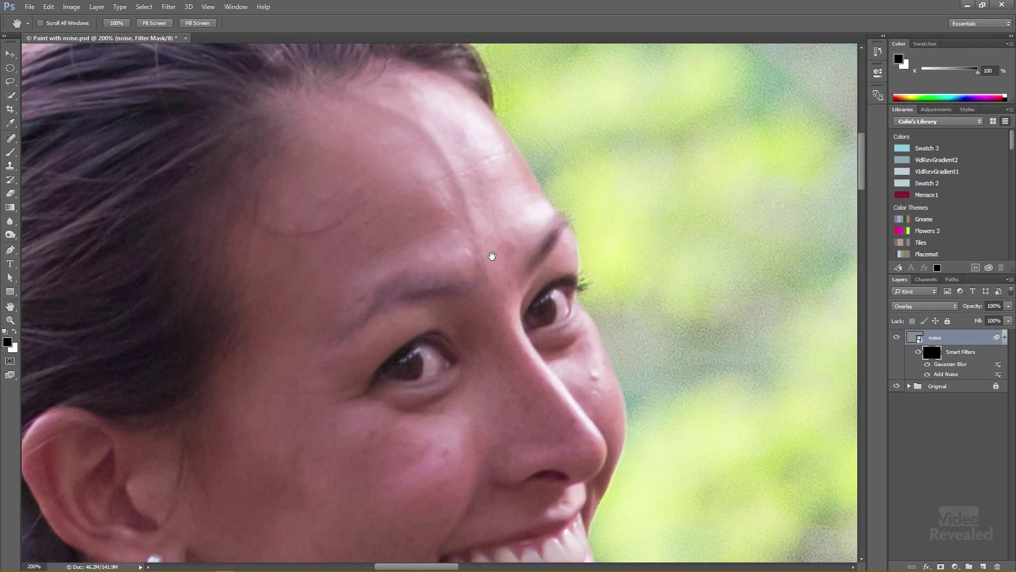
key(b)
key(d)
key(x)
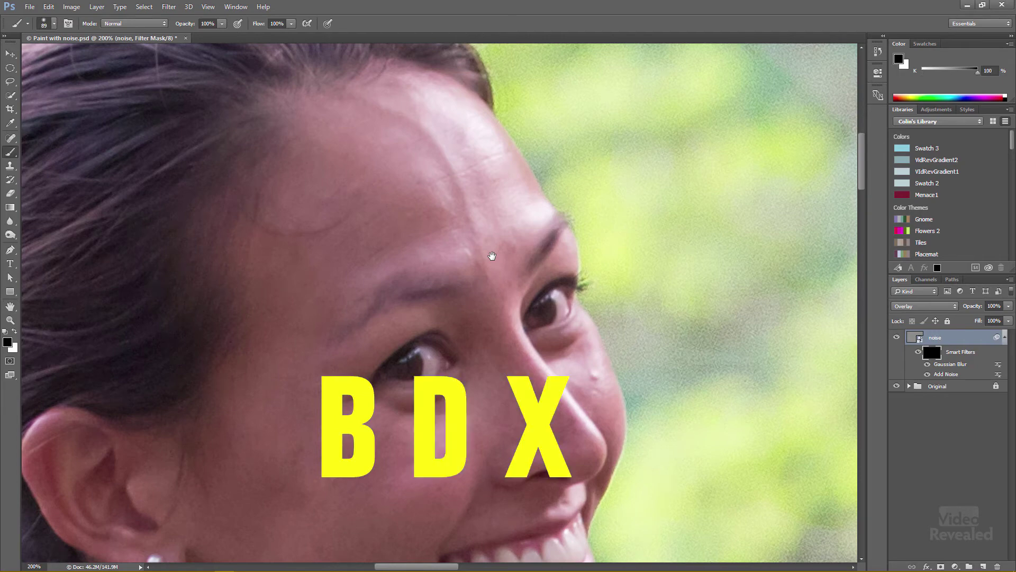
key(0)
key(x)
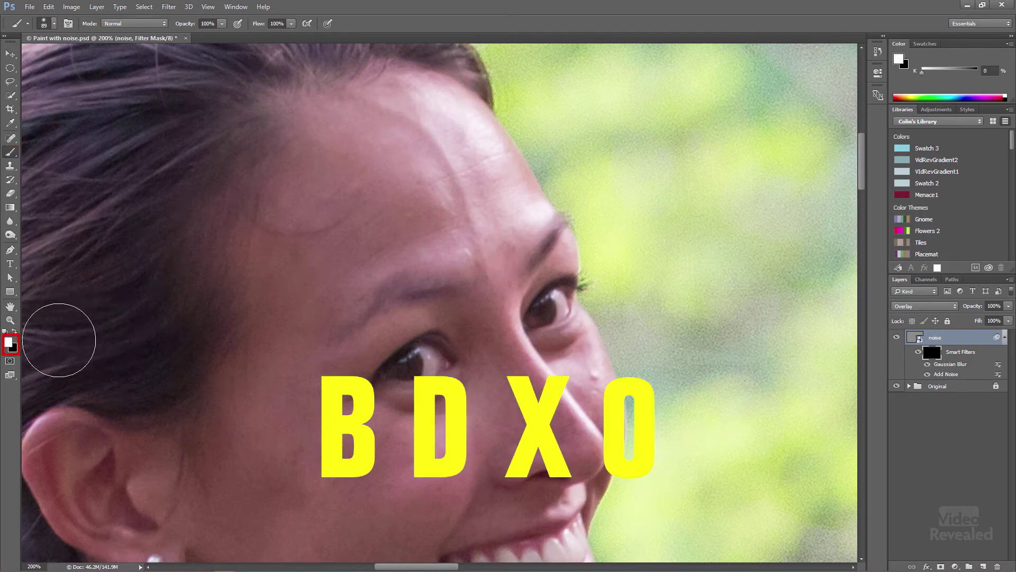
key(x)
key(x)
key(x)
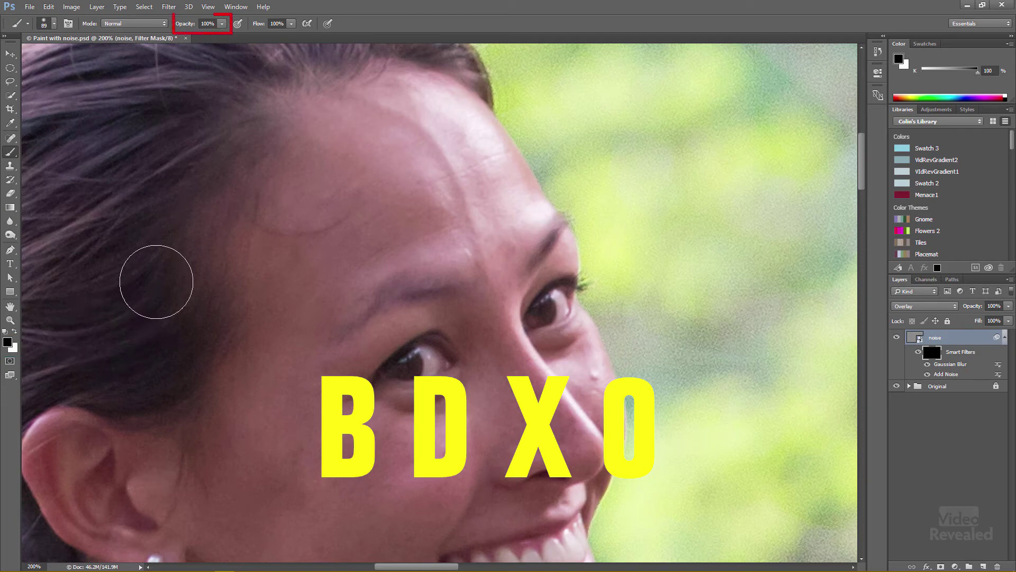
drag(221, 27, 211, 40)
click(498, 192)
- Paint white on the mask over the forehead, nose bridge and cheek, correcting with black
mouse_move(498, 192)
mouse_down()
mouse_move(517, 259)
mouse_move(517, 329)
mouse_move(489, 235)
mouse_up()
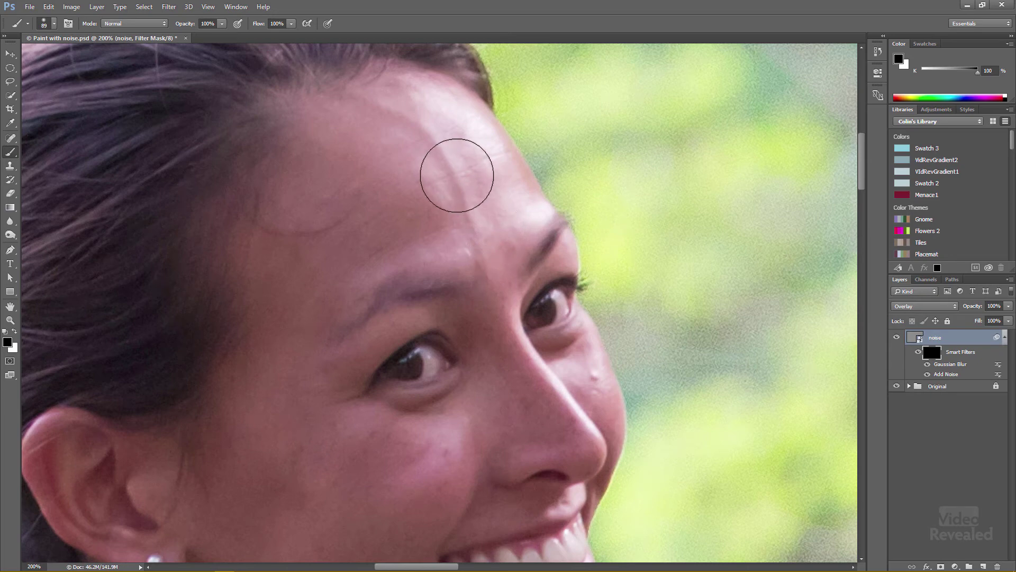
key(x)
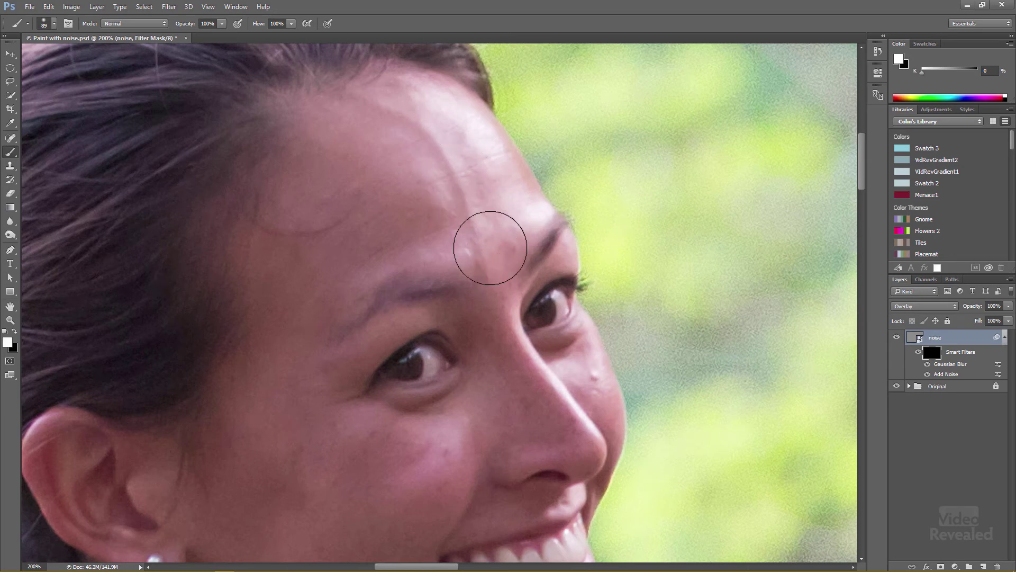
key(x)
key(x)
key(x)
key(x)
key(x)
key(x)
key(x)
key(x)
key(x)
key(x)
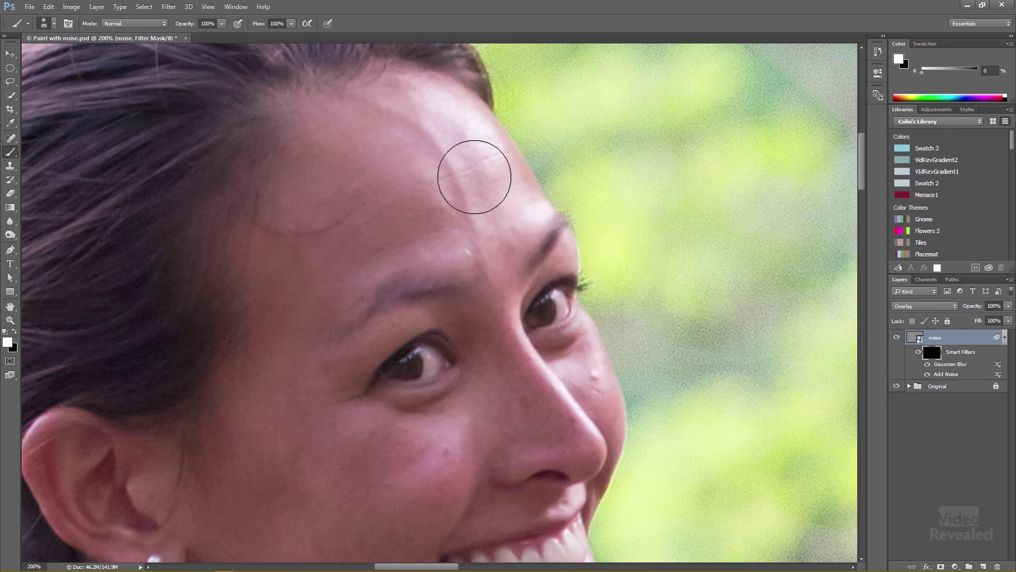
mouse_move(487, 162)
mouse_down()
mouse_move(517, 253)
mouse_move(453, 178)
mouse_move(428, 281)
mouse_move(428, 229)
mouse_move(395, 240)
mouse_move(382, 277)
mouse_move(460, 298)
mouse_move(505, 377)
mouse_move(497, 306)
mouse_move(539, 403)
mouse_move(563, 378)
mouse_move(546, 435)
mouse_move(509, 422)
mouse_move(389, 474)
mouse_move(466, 437)
mouse_move(366, 457)
mouse_move(315, 357)
mouse_move(313, 400)
mouse_move(353, 447)
mouse_up()
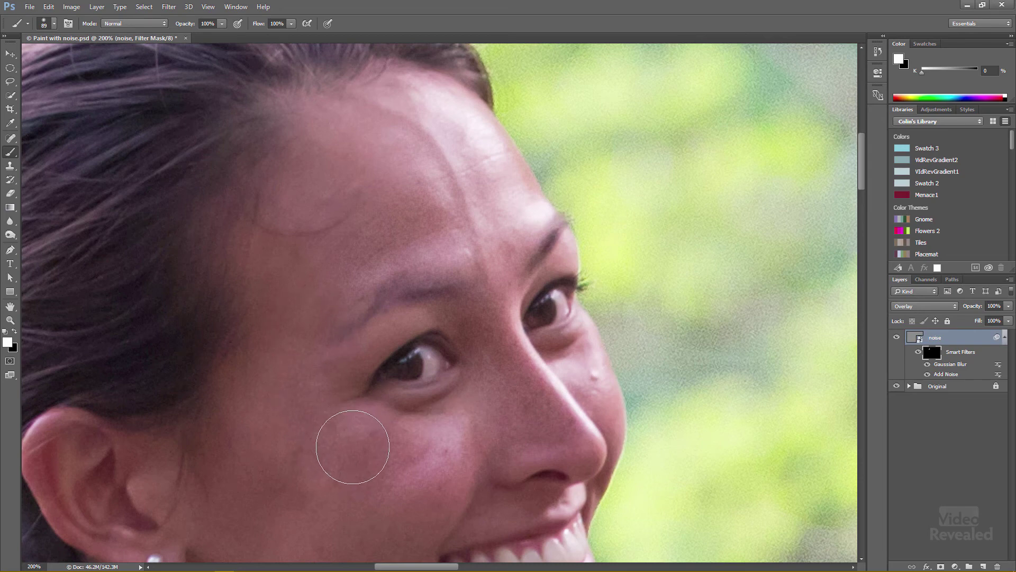
key(x)
mouse_move(456, 435)
mouse_down()
mouse_move(402, 509)
mouse_move(460, 438)
mouse_up()
key(x)
mouse_move(483, 401)
mouse_down()
mouse_move(425, 443)
mouse_move(389, 444)
mouse_up()
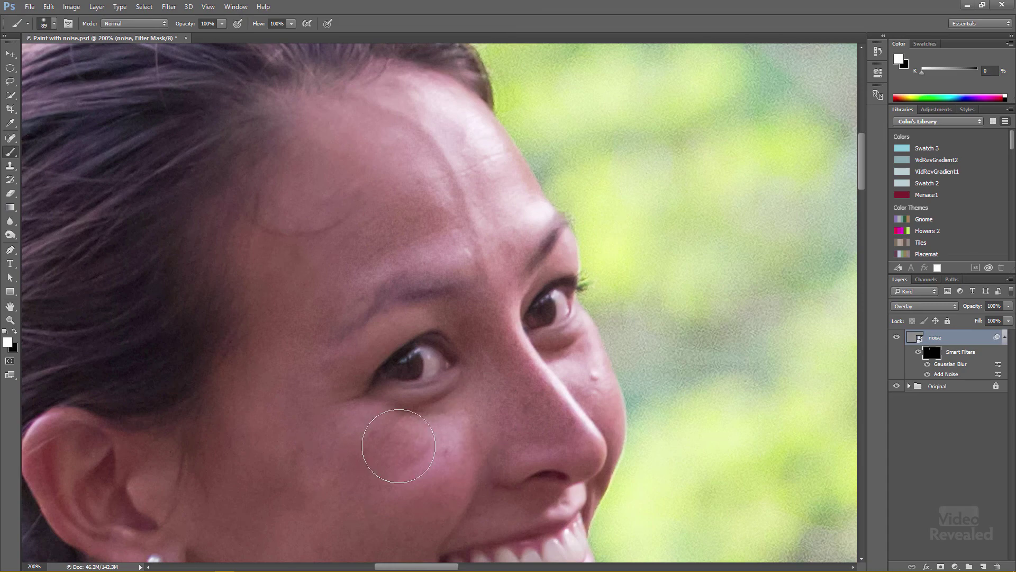